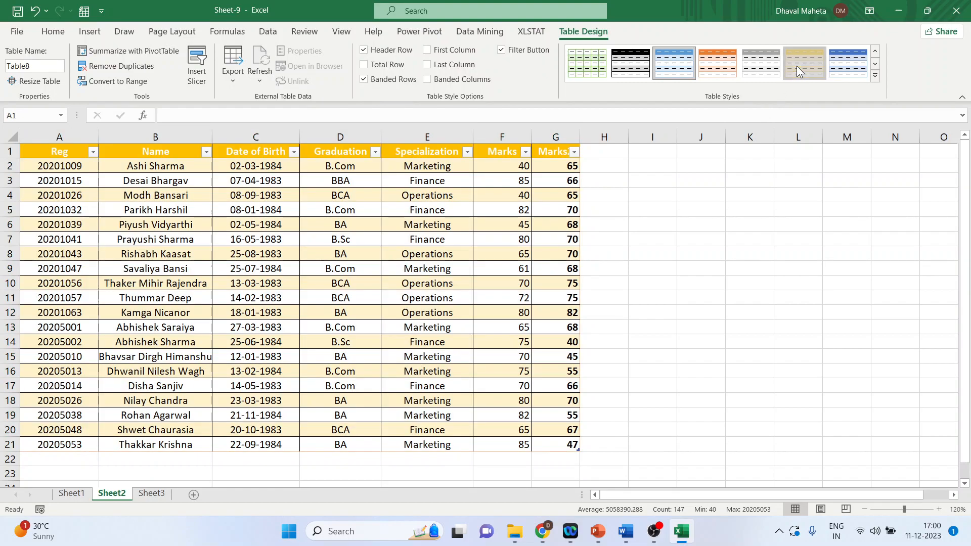
Step: Apply the gold table style and toggle the banded rows option off and back on
left_click(796, 66)
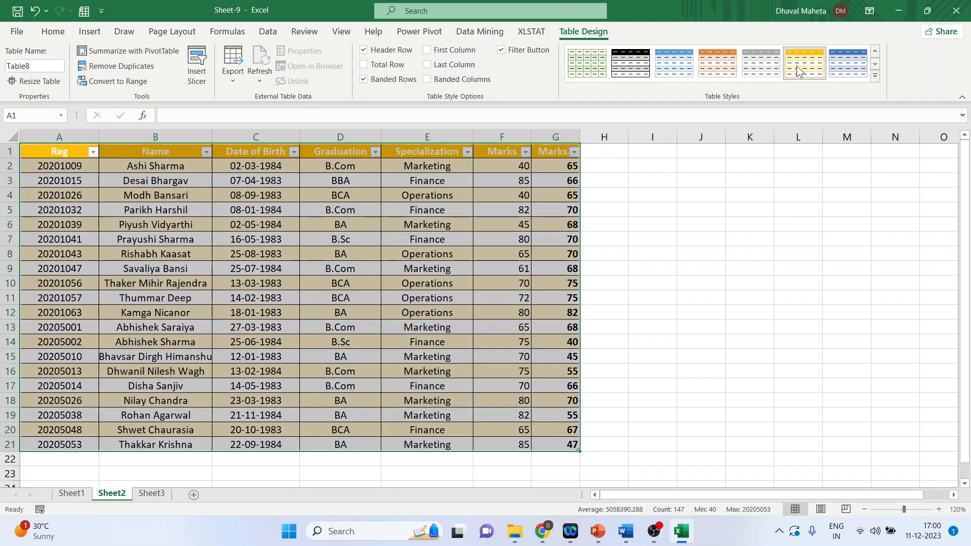
left_click(363, 80)
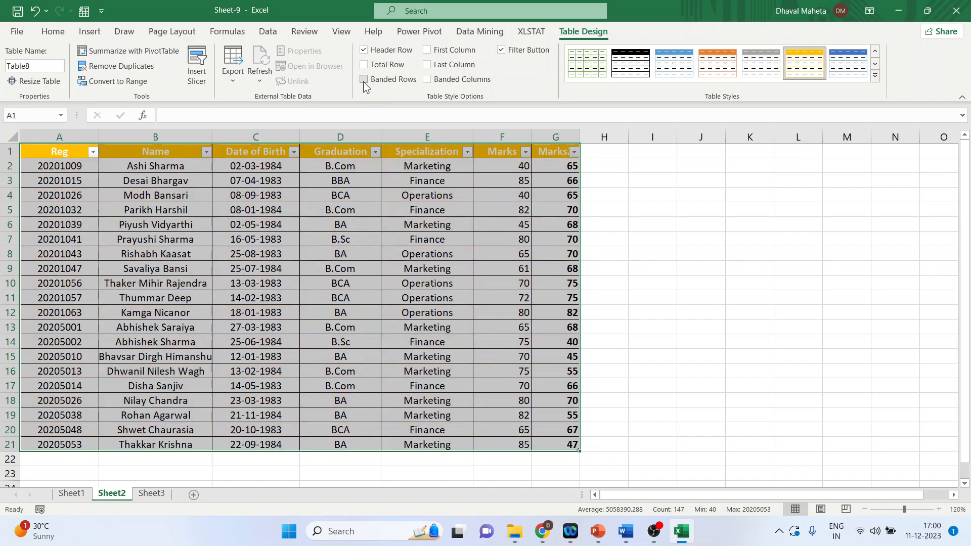
left_click(363, 80)
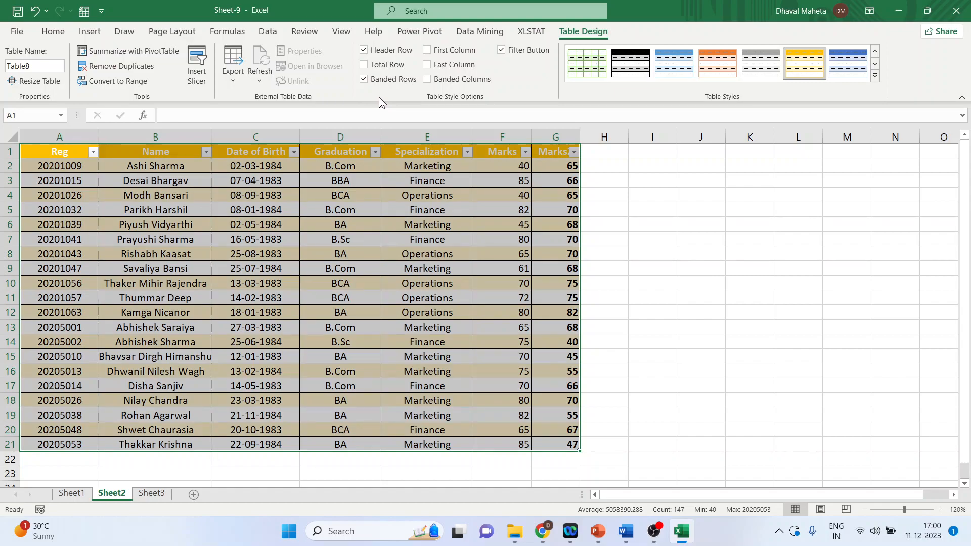
Step: Turn on the table's total row and toggle the first column, last column and filter button options off and on
left_click(363, 65)
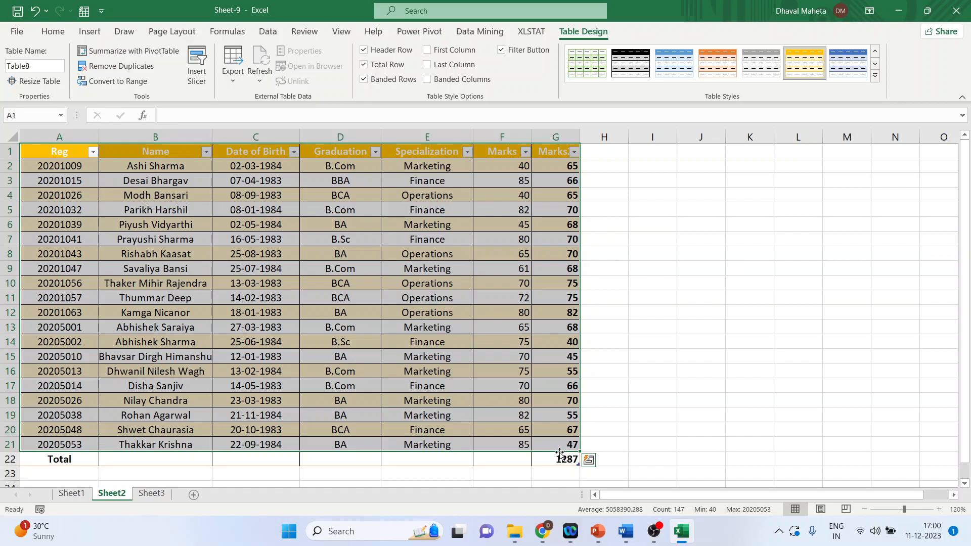
left_click(363, 64)
left_click(427, 64)
left_click(427, 51)
left_click(500, 51)
left_click(502, 52)
left_click(656, 244)
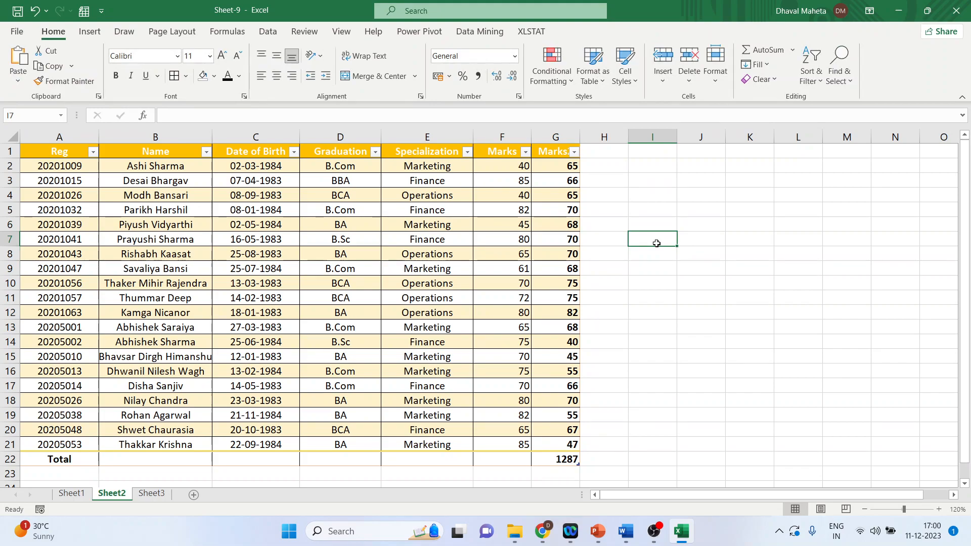
Step: Sort the Marks2 column from largest to smallest
left_click(573, 151)
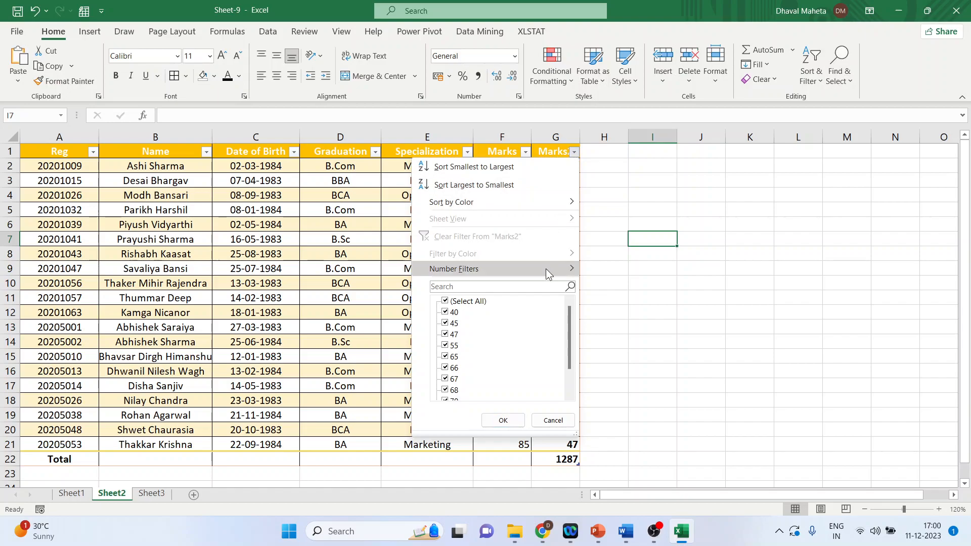
mouse_move(545, 269)
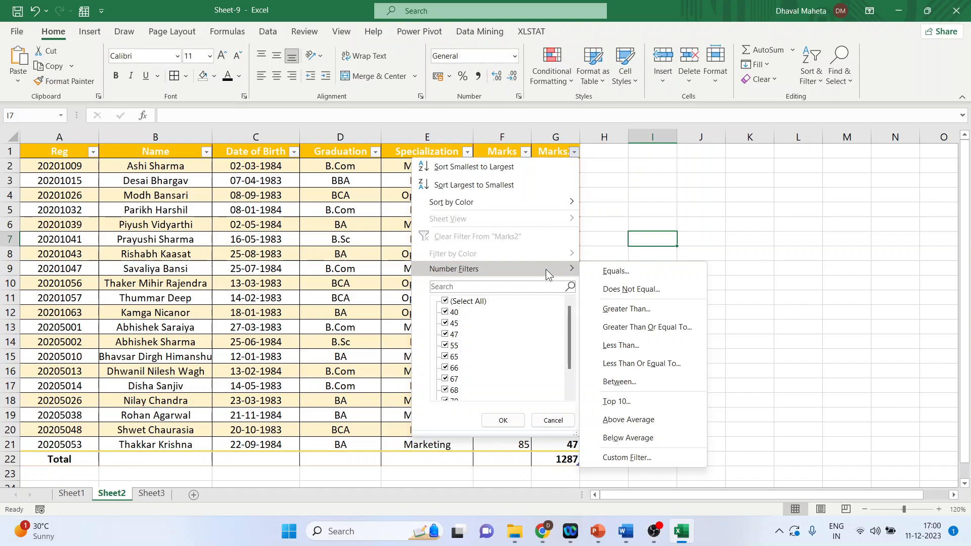
left_click(505, 192)
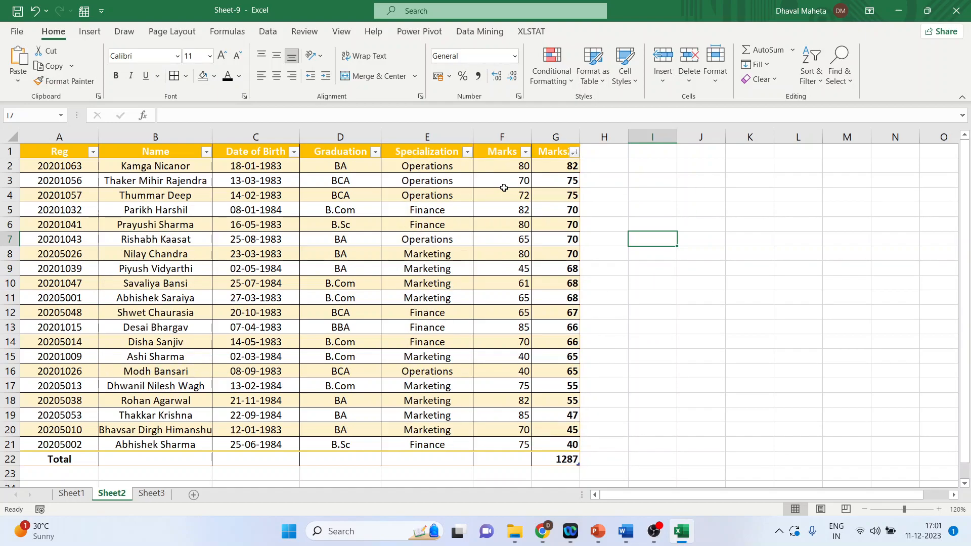
Step: Sort the Marks2 column from smallest to largest, then undo both sorts
left_click(573, 152)
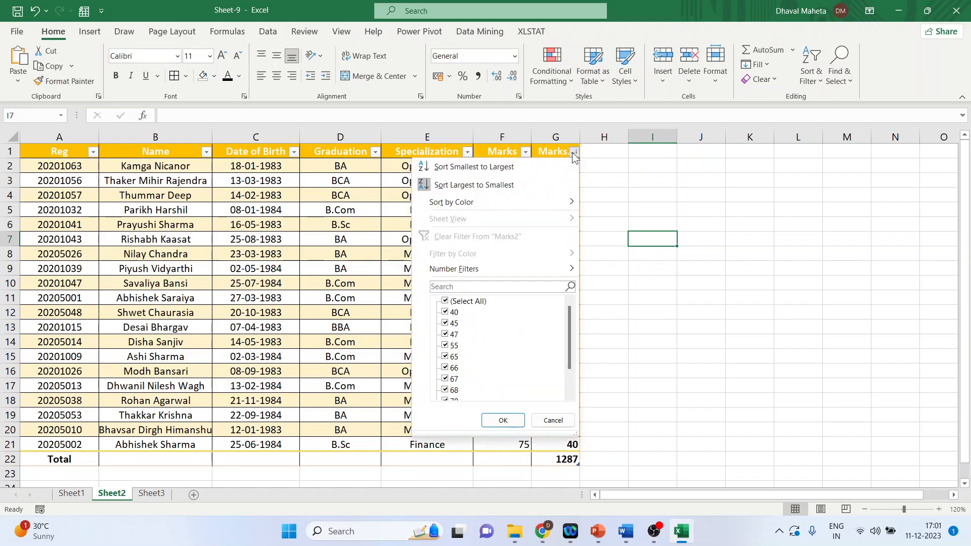
left_click(535, 162)
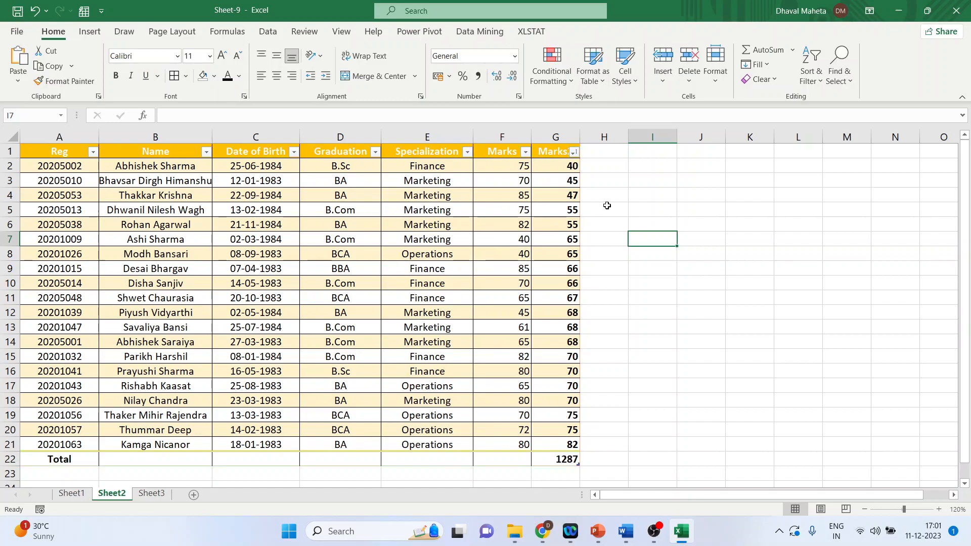
key("ctrl+z")
key("ctrl+z")
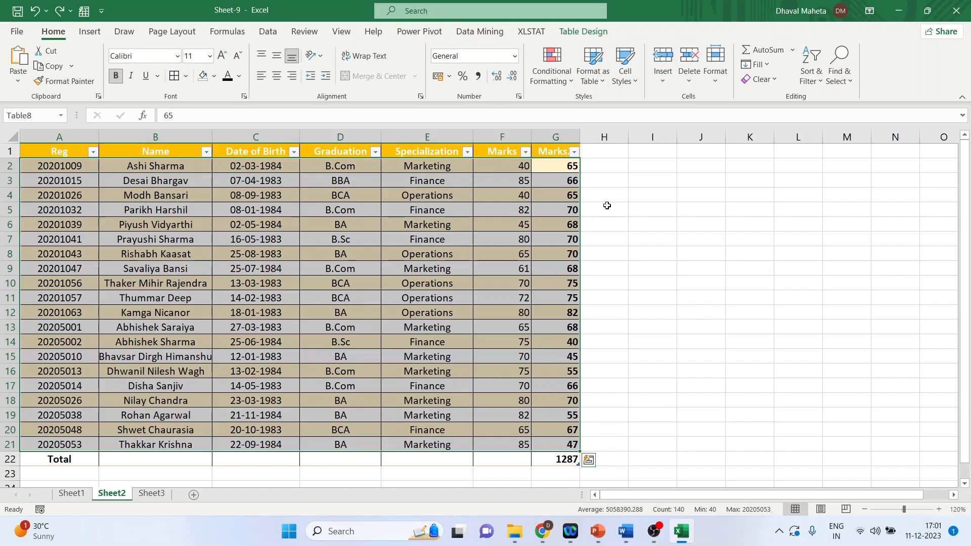
Step: Try extending the table with a new Marks3 column header in H1, then undo the changes
key("ctrl+minus")
key("ctrl+z")
left_click(602, 153)
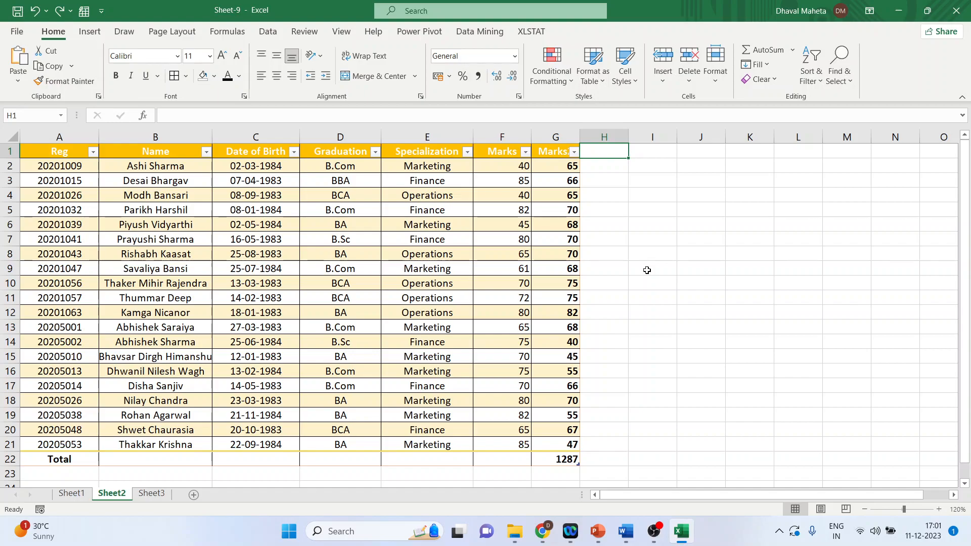
type("Marks3")
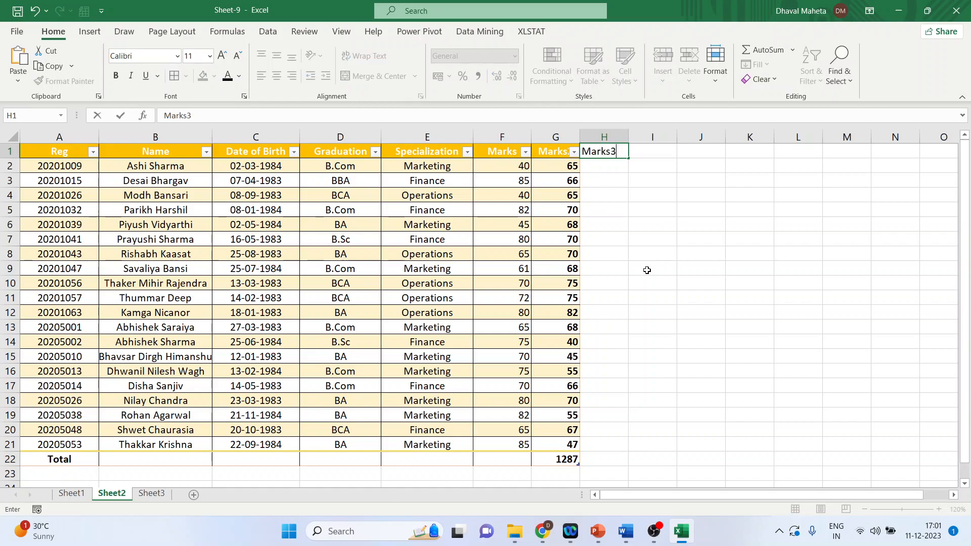
key("Return")
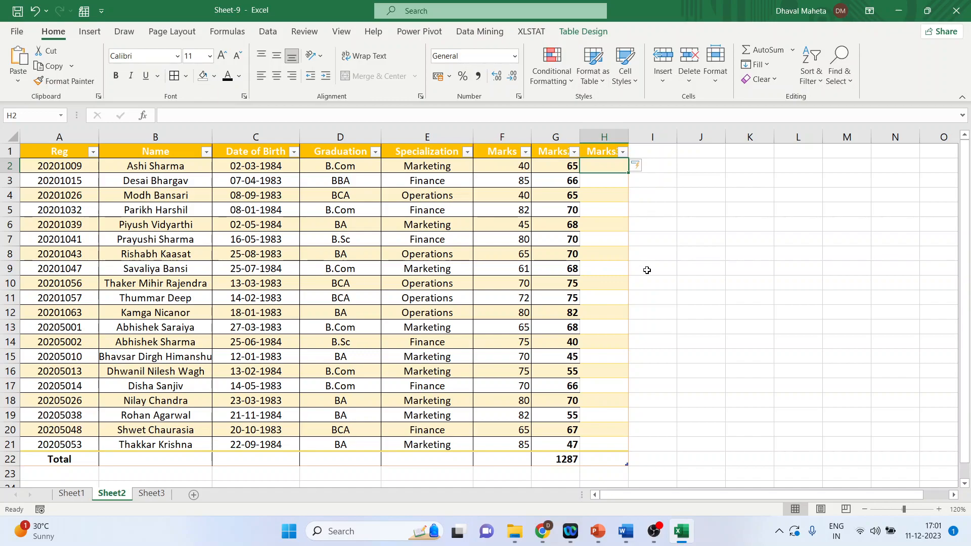
key("ctrl+z")
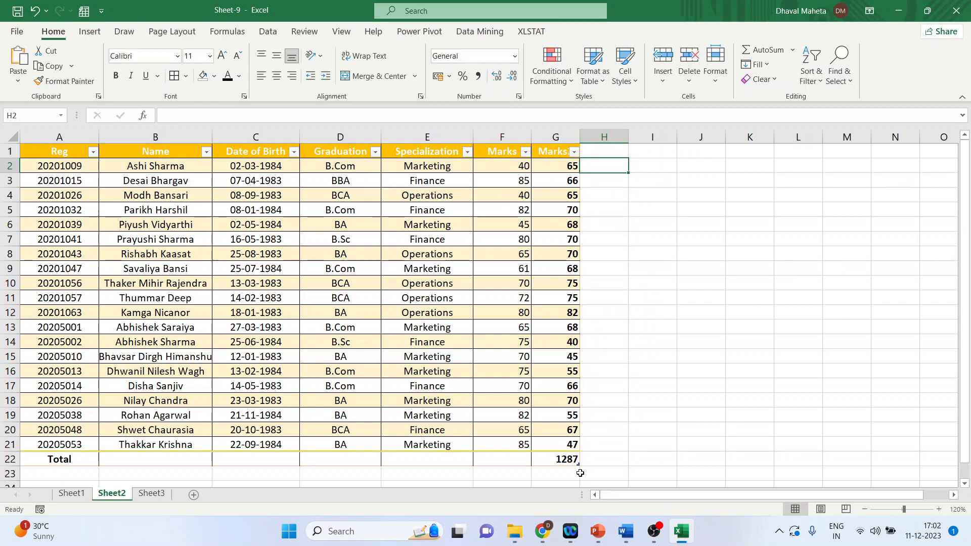
Step: Switch the Marks2 column total to Average and then to Count
left_click(566, 459)
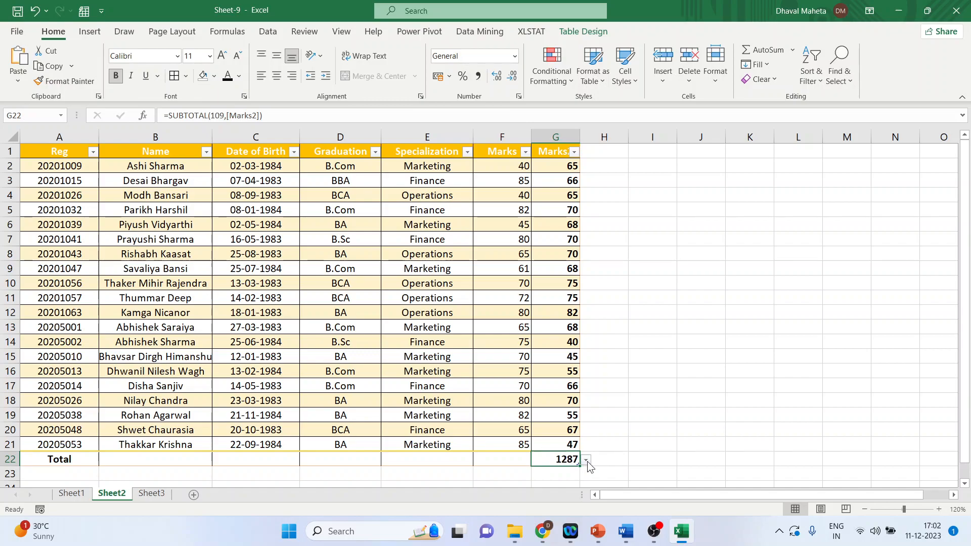
left_click(586, 460)
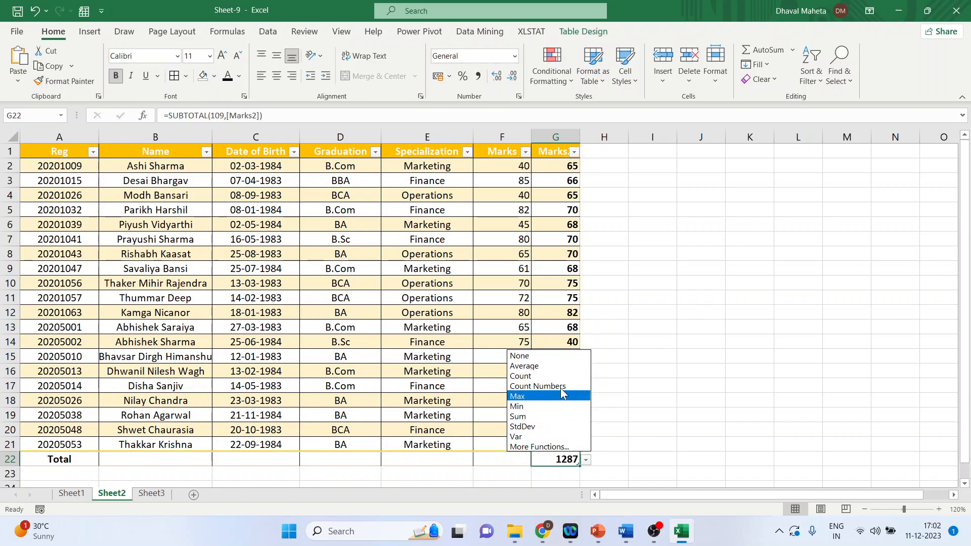
left_click(555, 366)
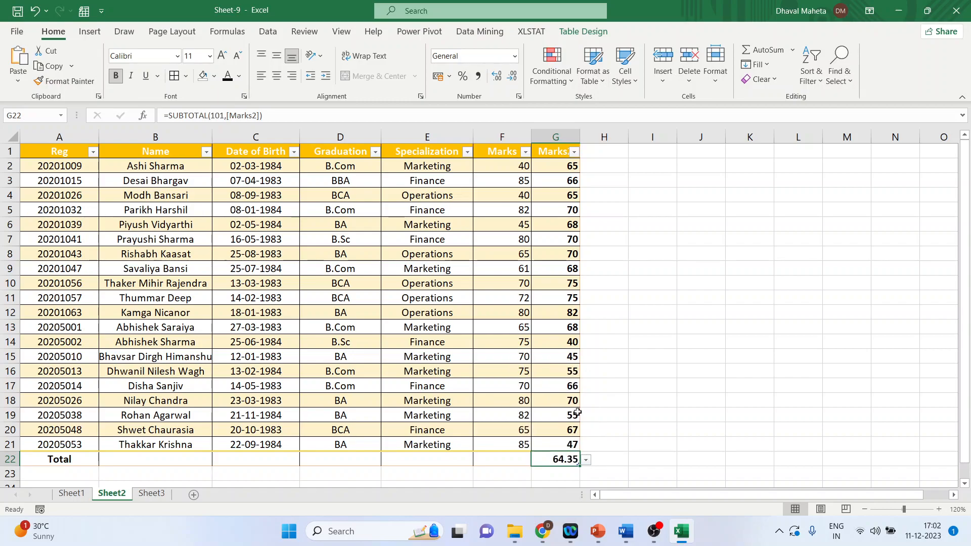
left_click(586, 459)
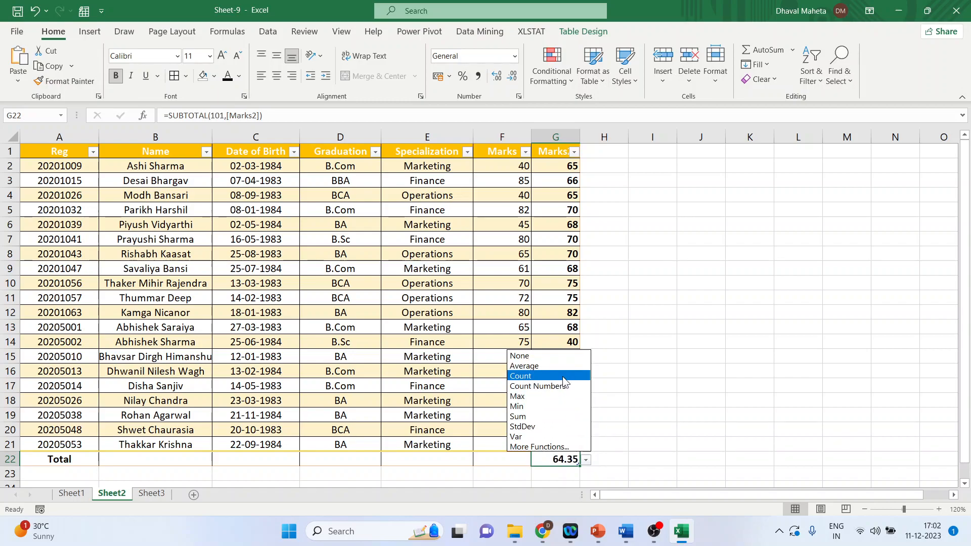
left_click(562, 376)
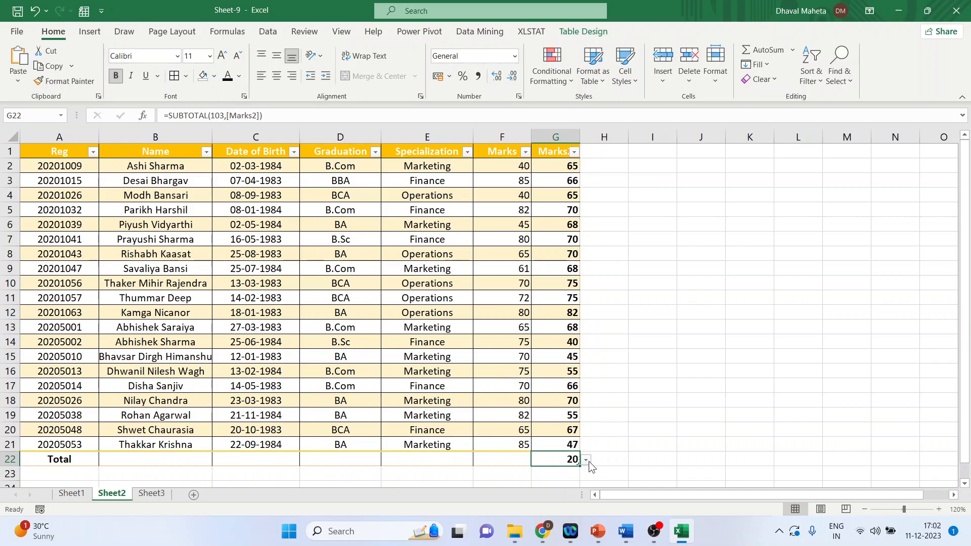
Step: Switch the Marks2 column total to Max, Min and then Sum
left_click(586, 460)
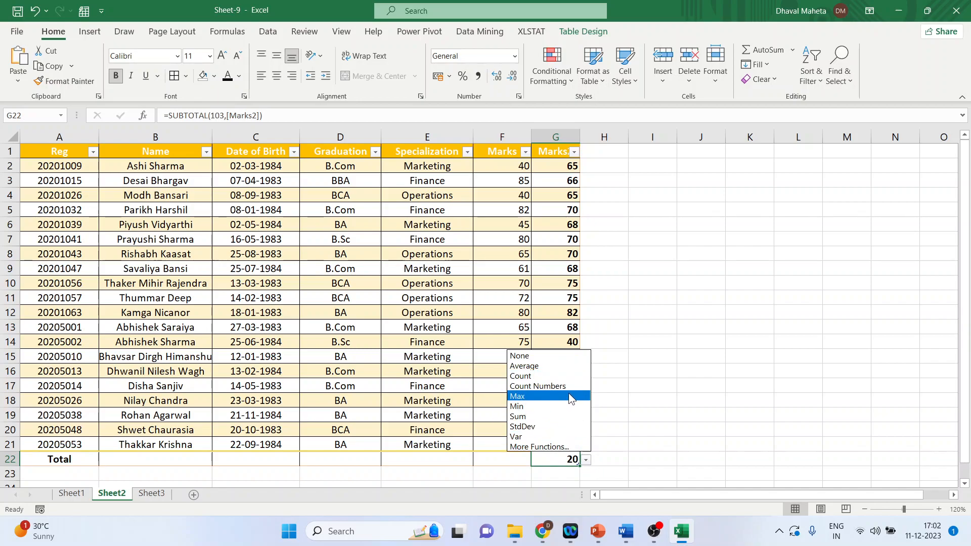
left_click(563, 394)
left_click(585, 459)
left_click(560, 406)
left_click(586, 460)
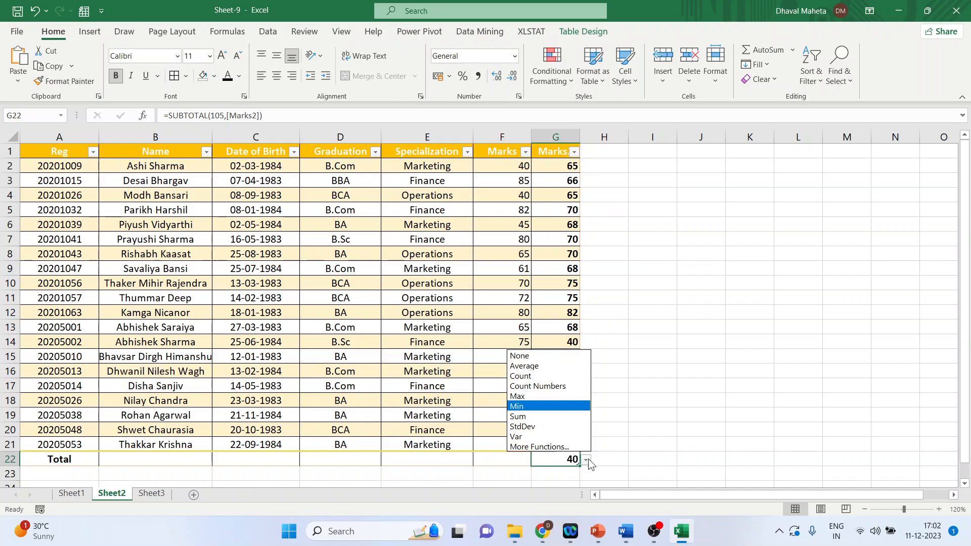
left_click(565, 418)
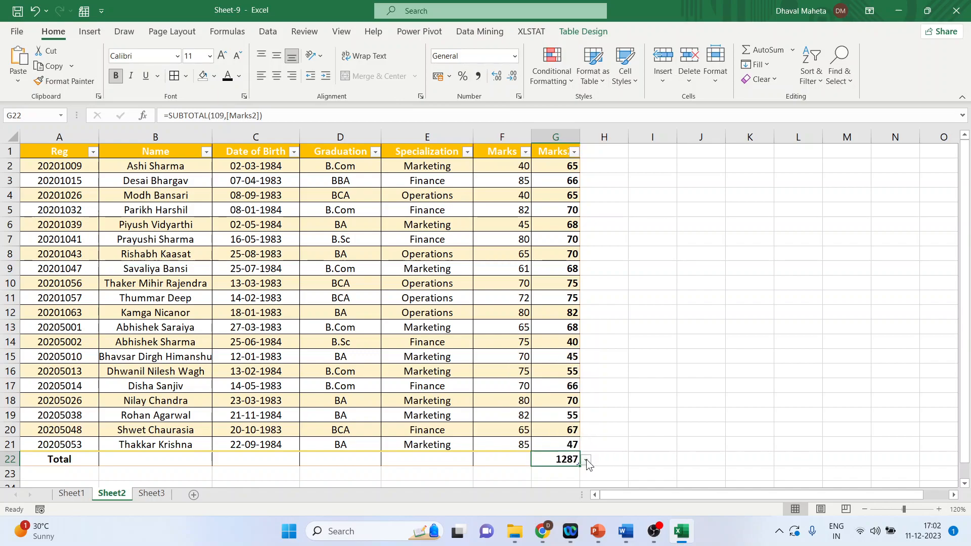
Step: Switch the Marks2 column total to StdDev and then to Var
left_click(587, 459)
left_click(565, 430)
left_click(585, 459)
left_click(559, 438)
Step: Show a Count total for the Specialization column
left_click(416, 459)
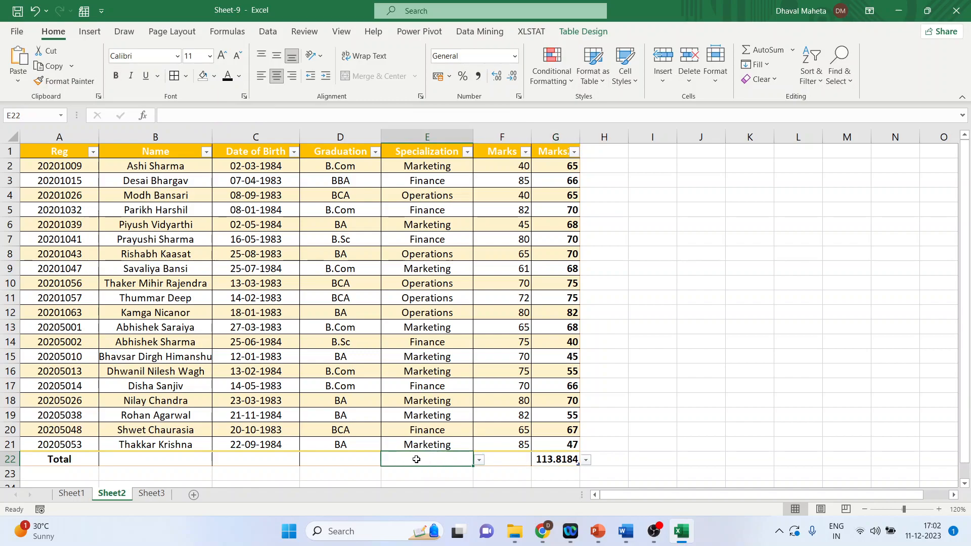
left_click(479, 459)
left_click(418, 376)
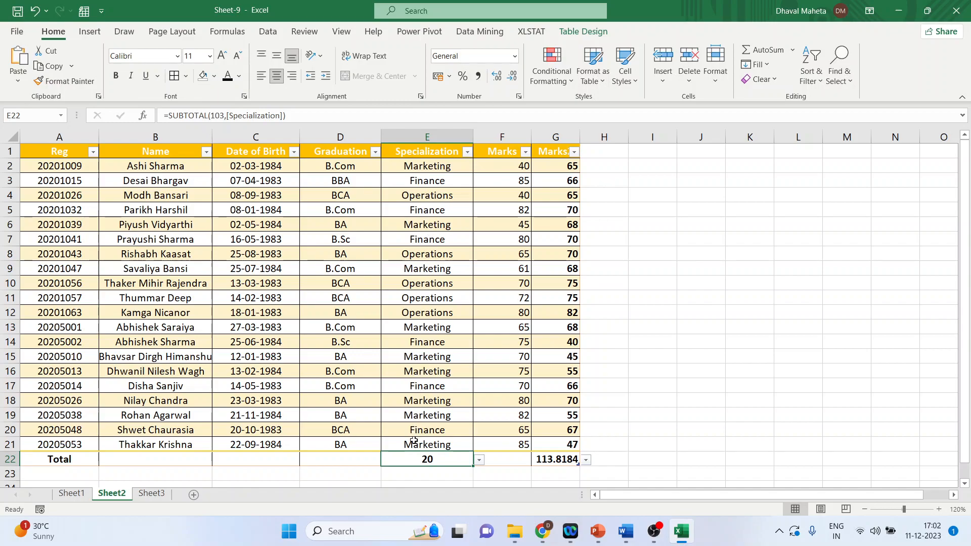
Step: Show a Count total for the Date of Birth column, then turn off the table's total row
left_click(270, 458)
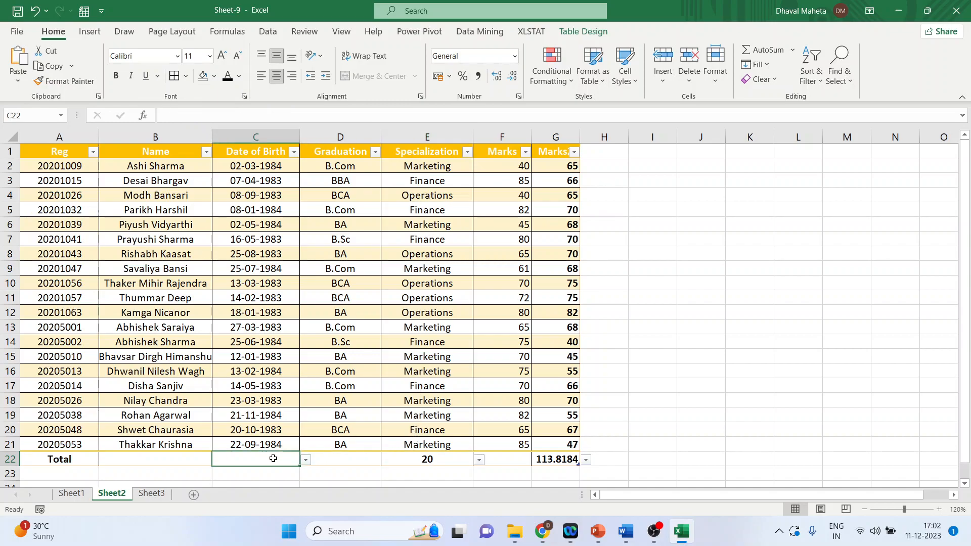
left_click(305, 461)
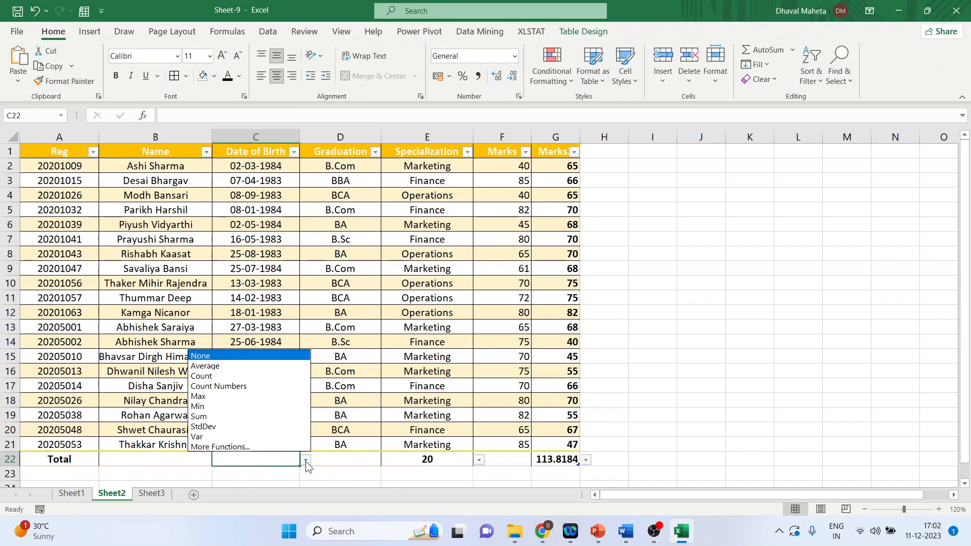
left_click(244, 378)
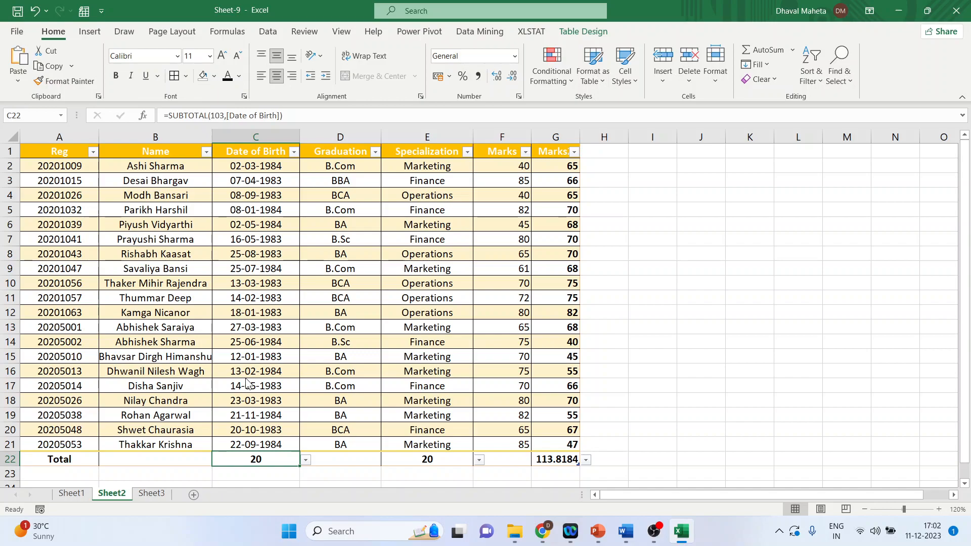
key("ctrl+shift+t")
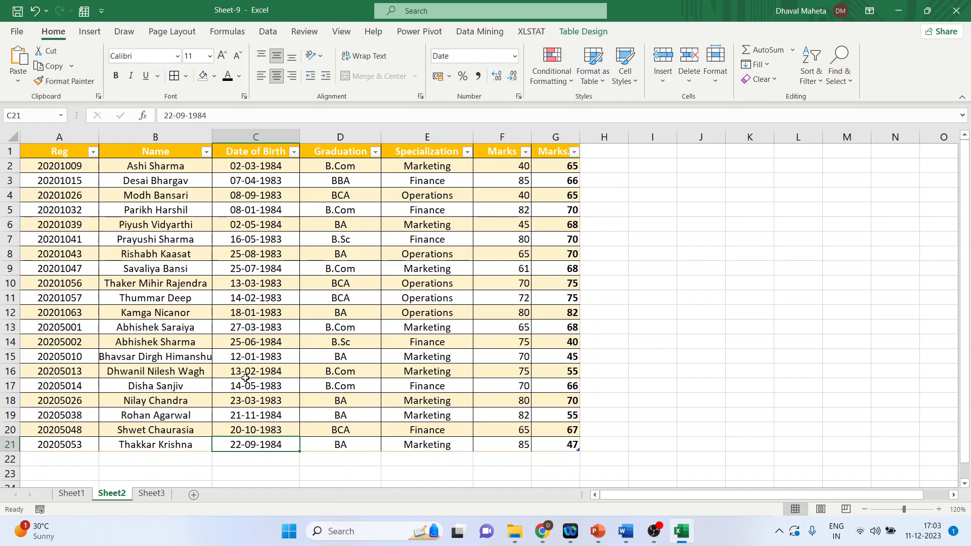
left_click(340, 298)
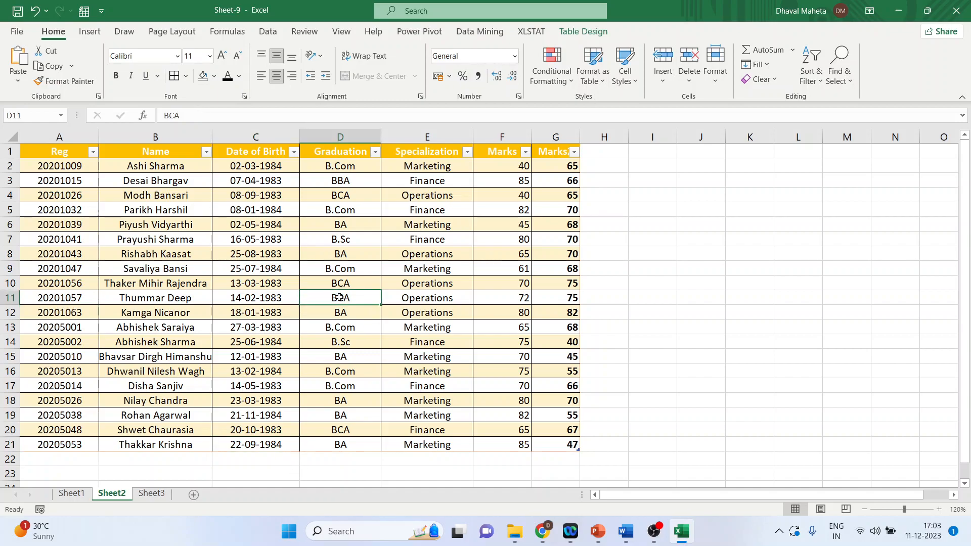
Step: Rename the table SemesterMarks
left_click(583, 30)
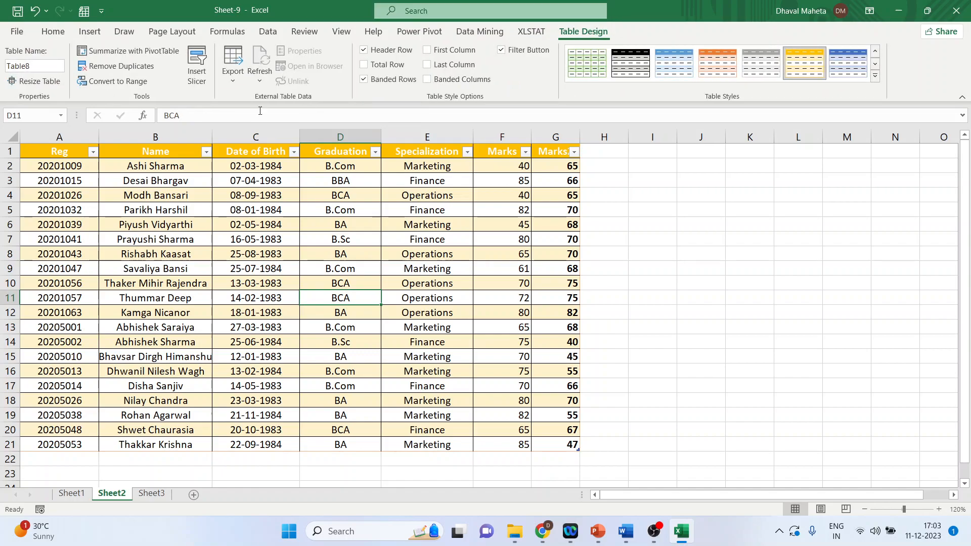
left_click(38, 66)
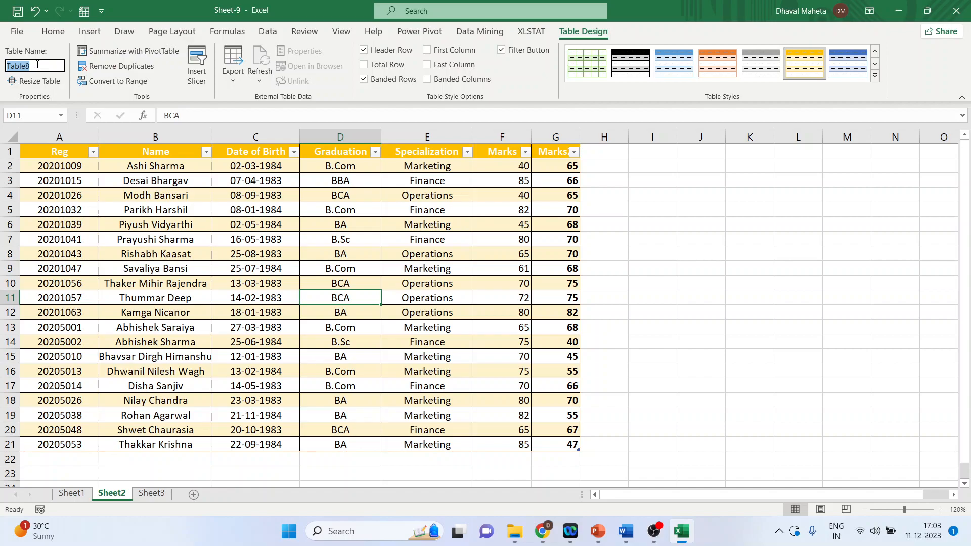
type("Semester")
type("Marks")
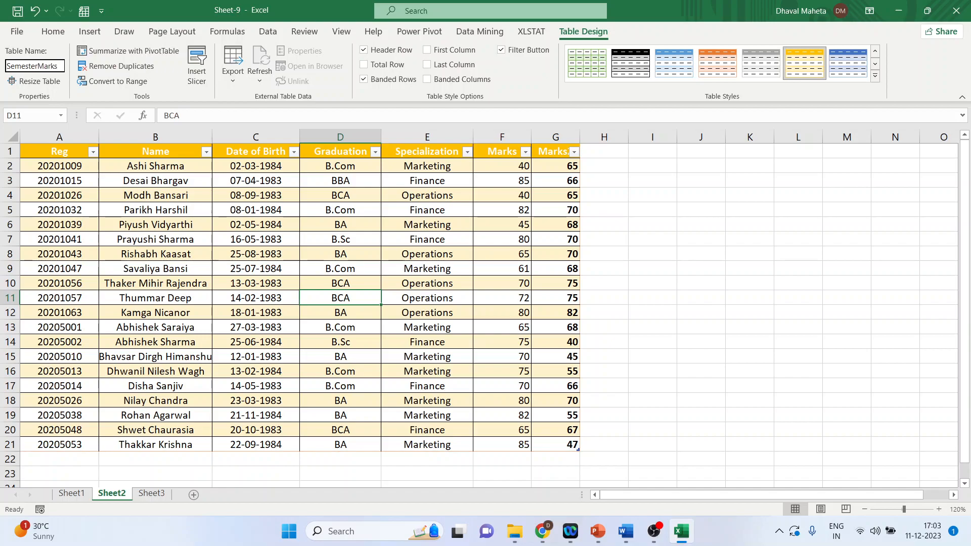
key("Return")
Step: From Sheet3, jump to the SemesterMarks table through the name box
left_click(154, 494)
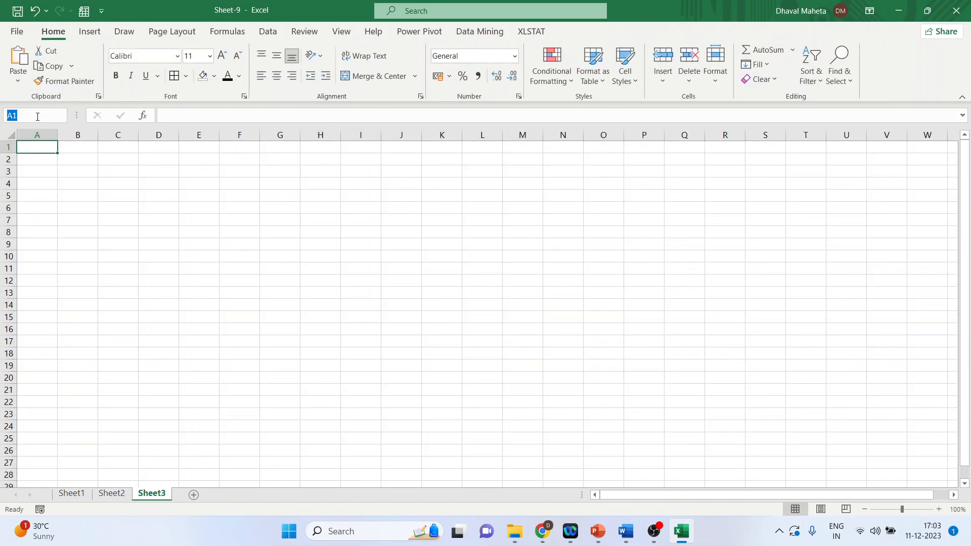
type("Se")
type("mester")
type("Mar")
type("ks")
key("Return")
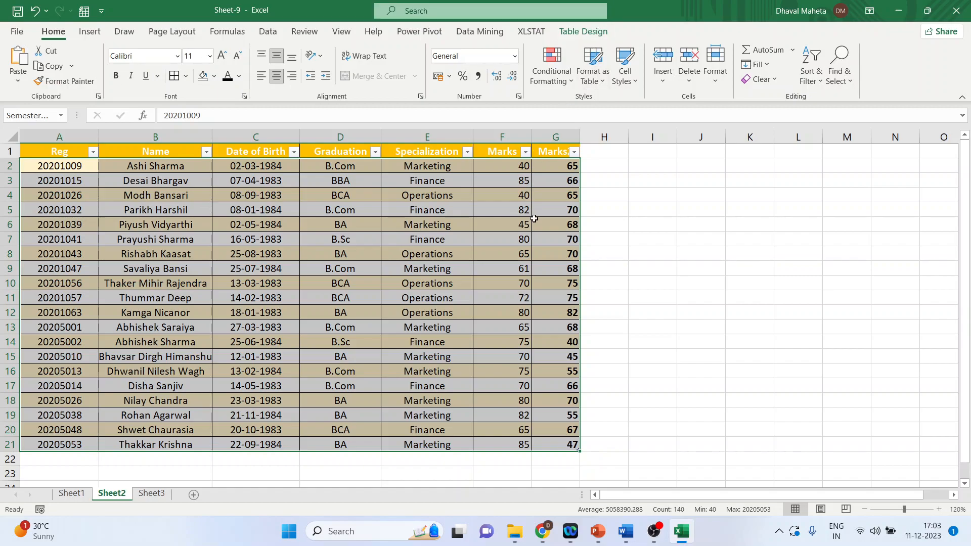
Step: Try resizing the SemesterMarks table to end at column F, then undo the resize
left_click(585, 38)
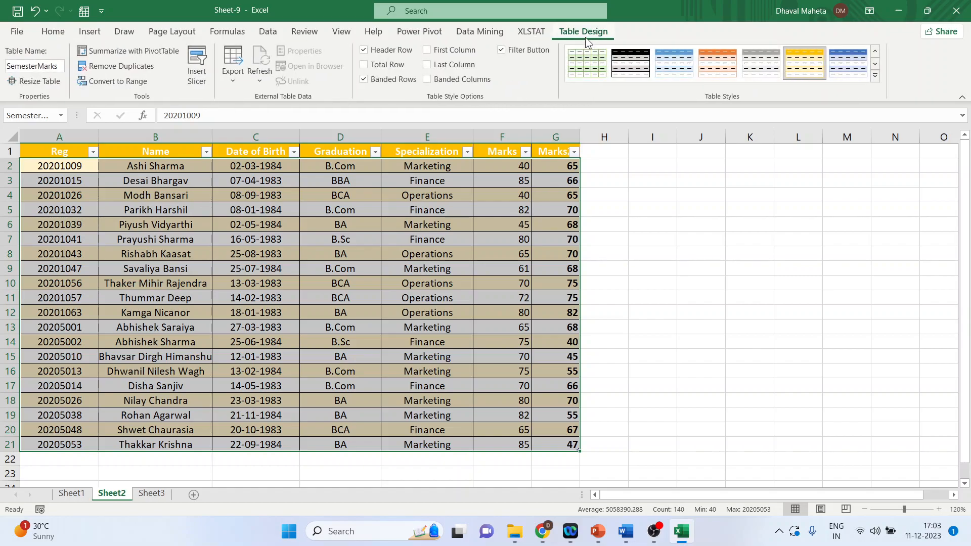
left_click(46, 82)
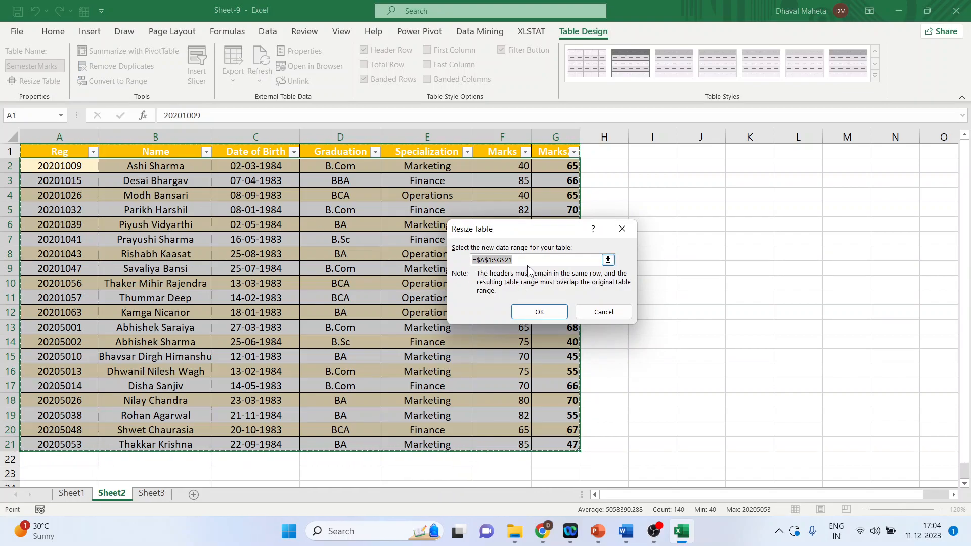
left_click(501, 260)
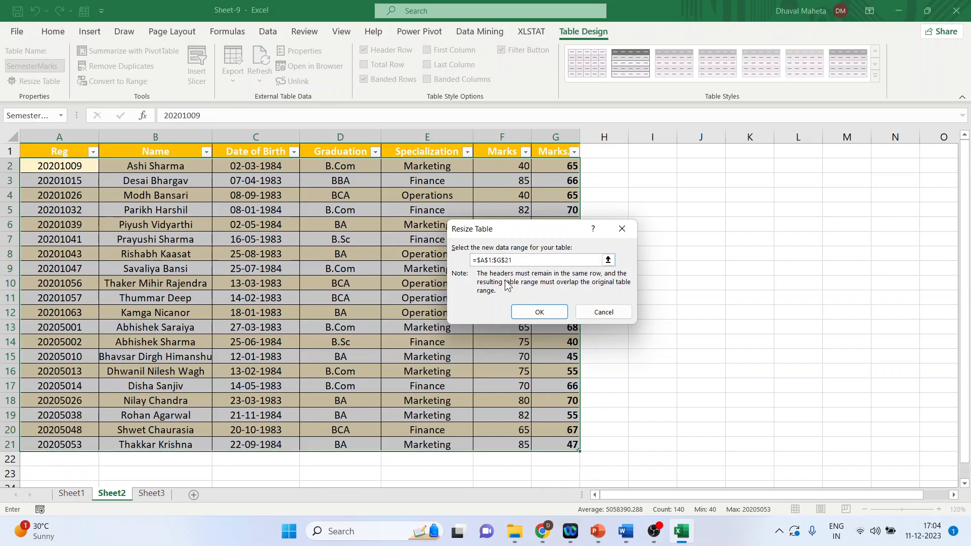
key("BackSpace")
type("f")
left_click(535, 313)
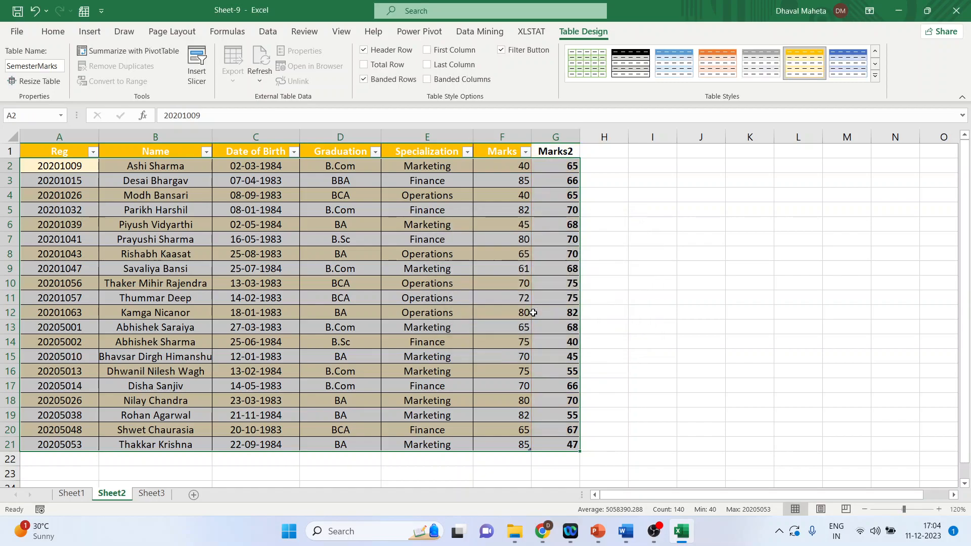
left_click(687, 306)
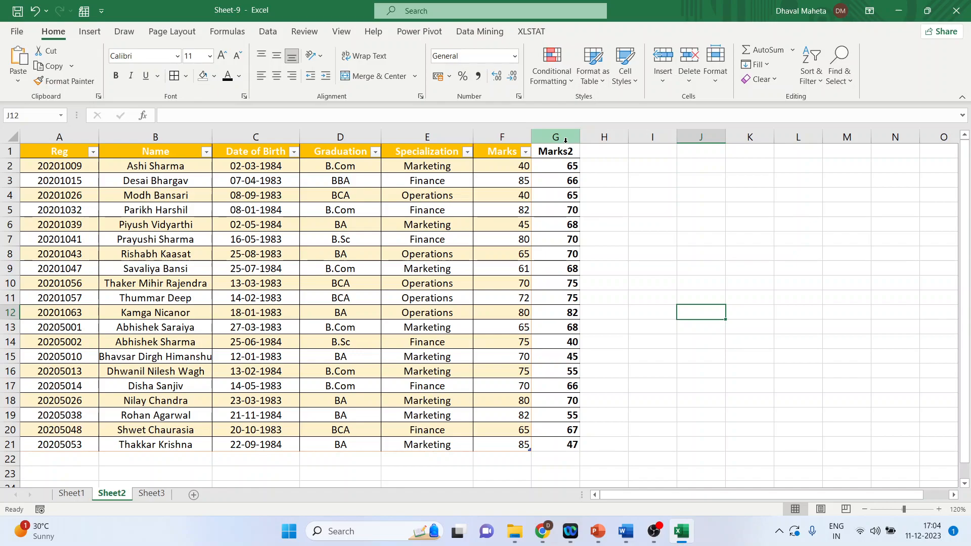
key("ctrl+z")
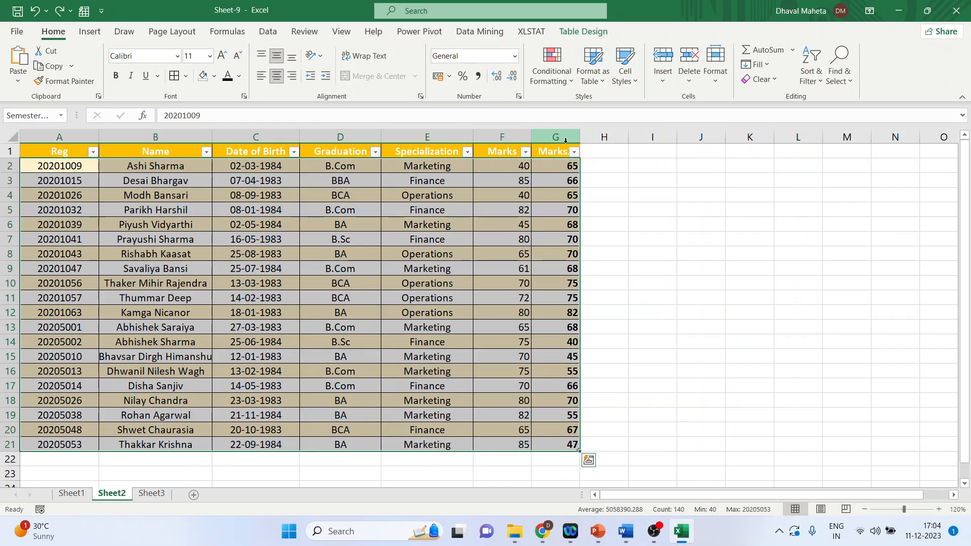
Step: Convert the SemesterMarks table back to a normal range
right_click(354, 258)
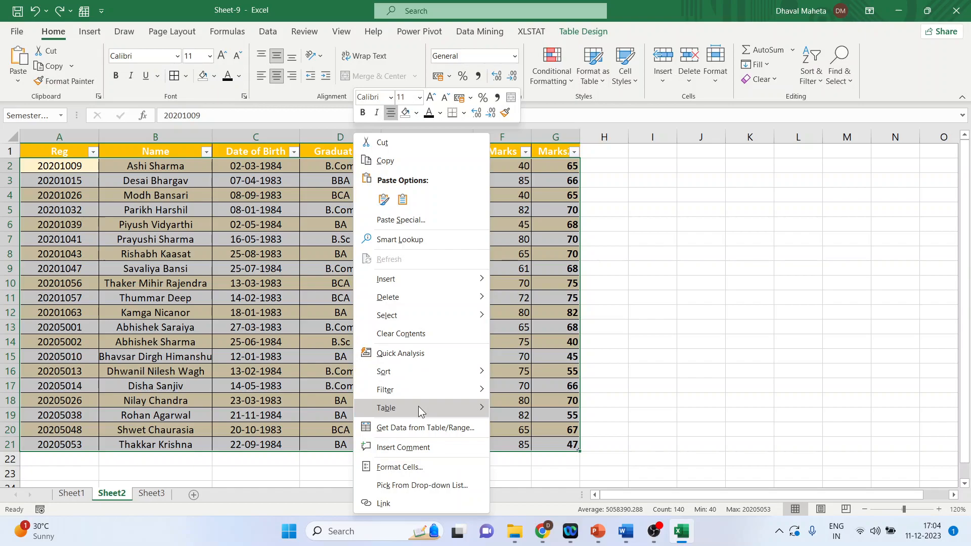
mouse_move(417, 406)
left_click(525, 427)
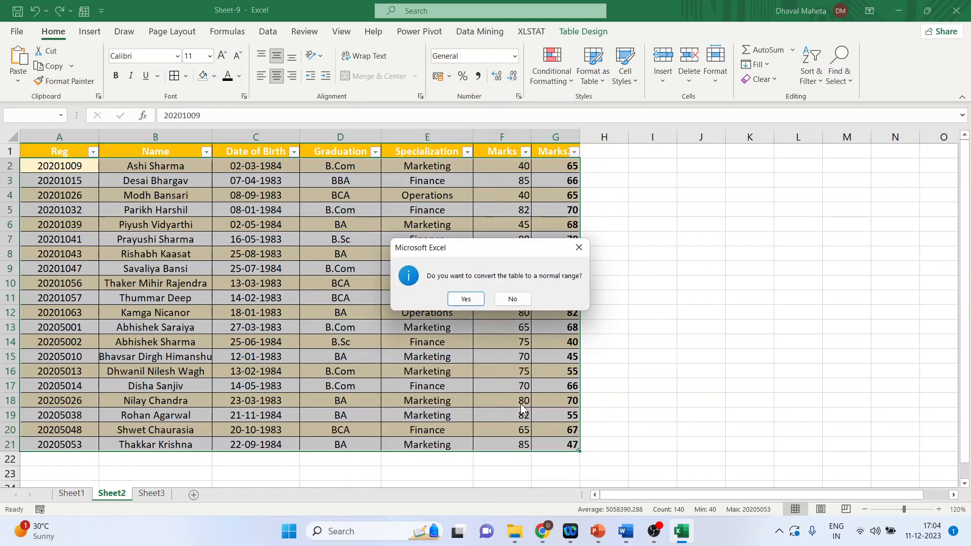
left_click(474, 299)
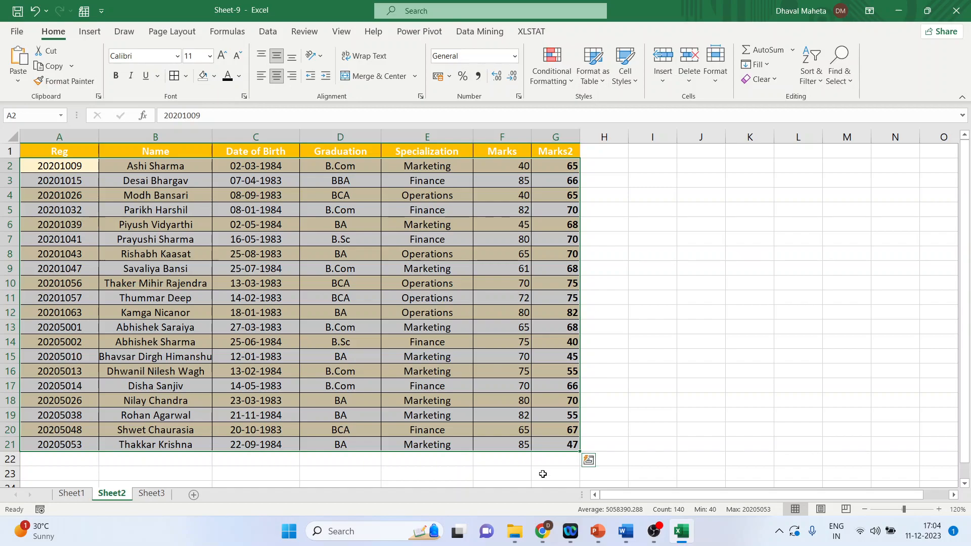
left_click(597, 530)
left_click(572, 494)
left_click(76, 216)
left_click(834, 509)
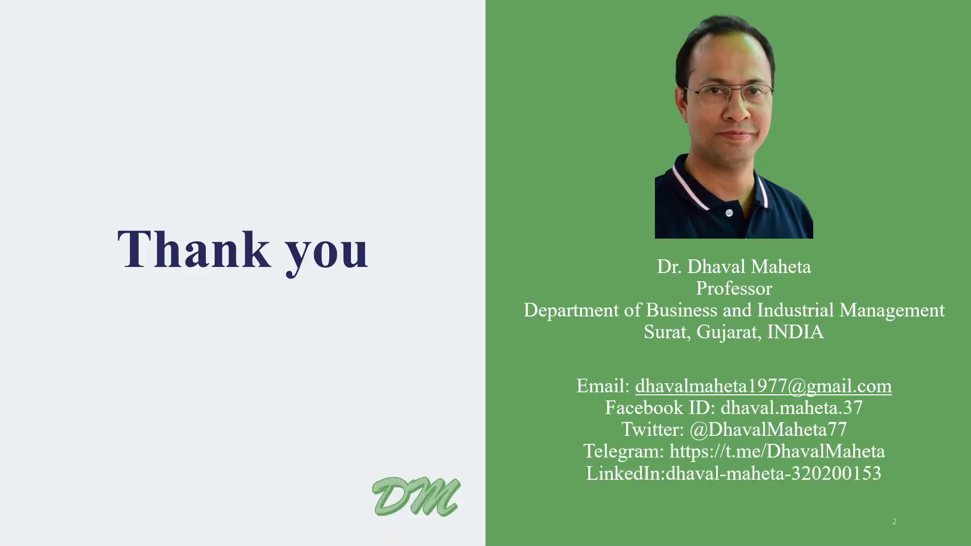